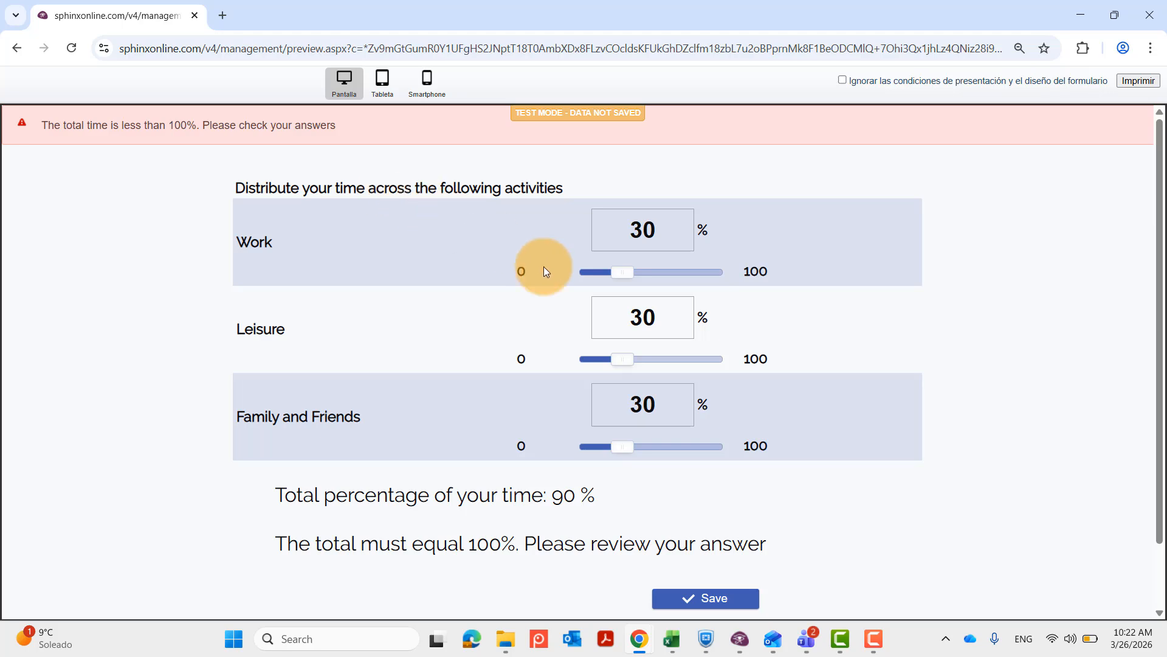
pyautogui.click(873, 638)
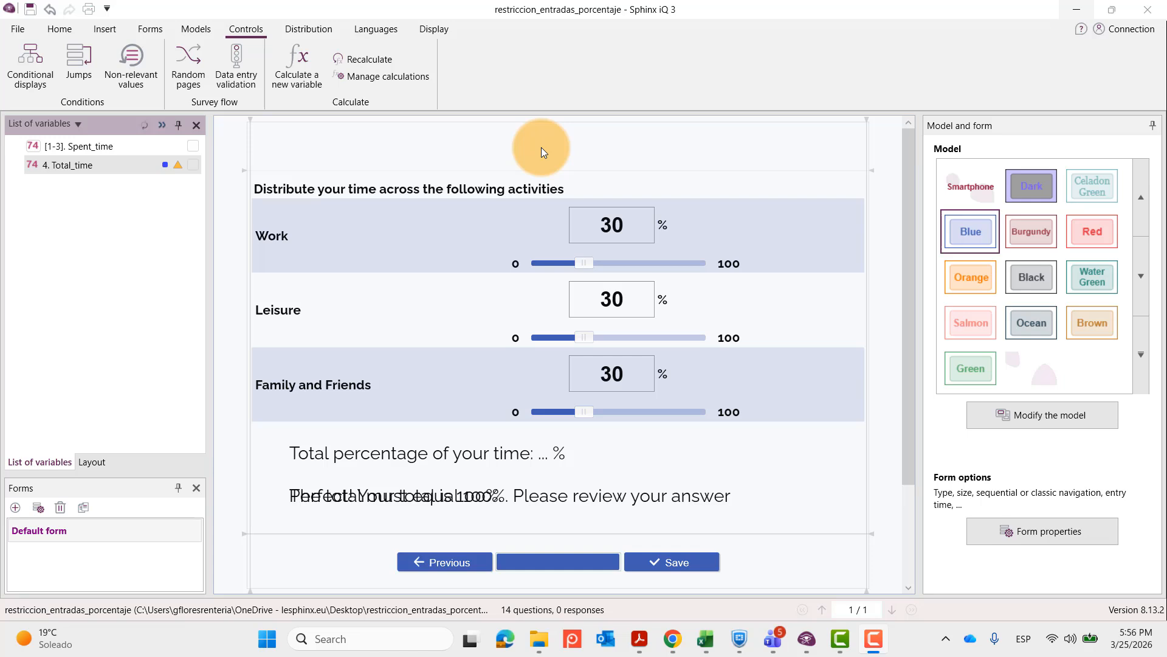
# - Bring up the syntax editor for calculating a new variable and close it without creating one
pyautogui.click(242, 30)
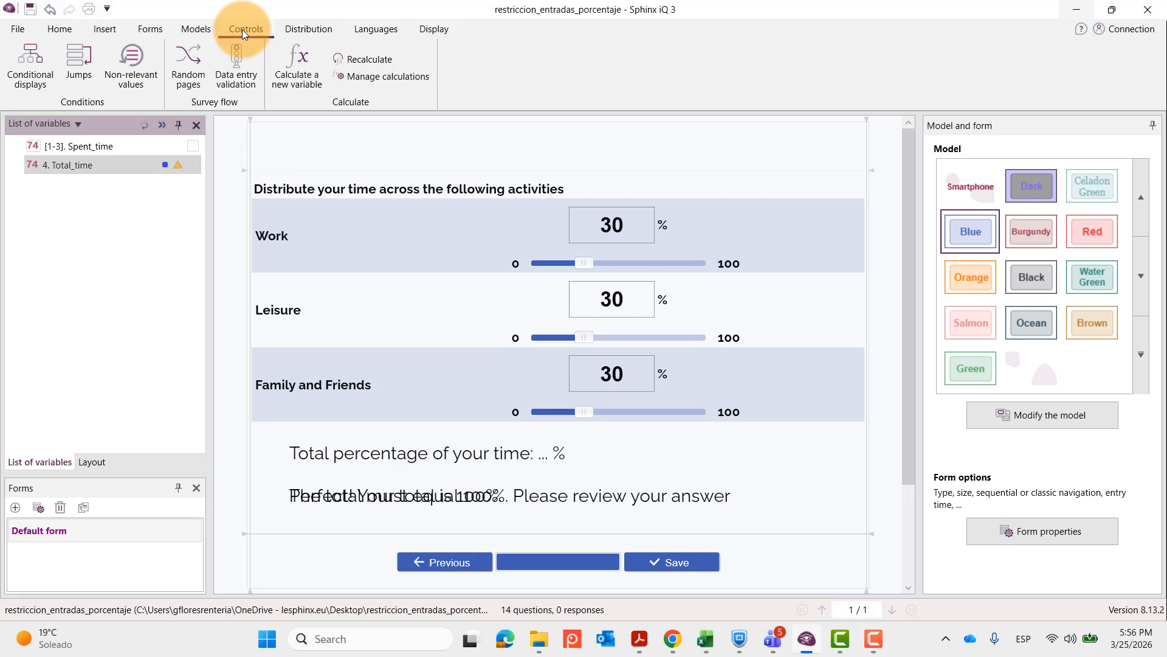
pyautogui.click(283, 85)
pyautogui.click(357, 153)
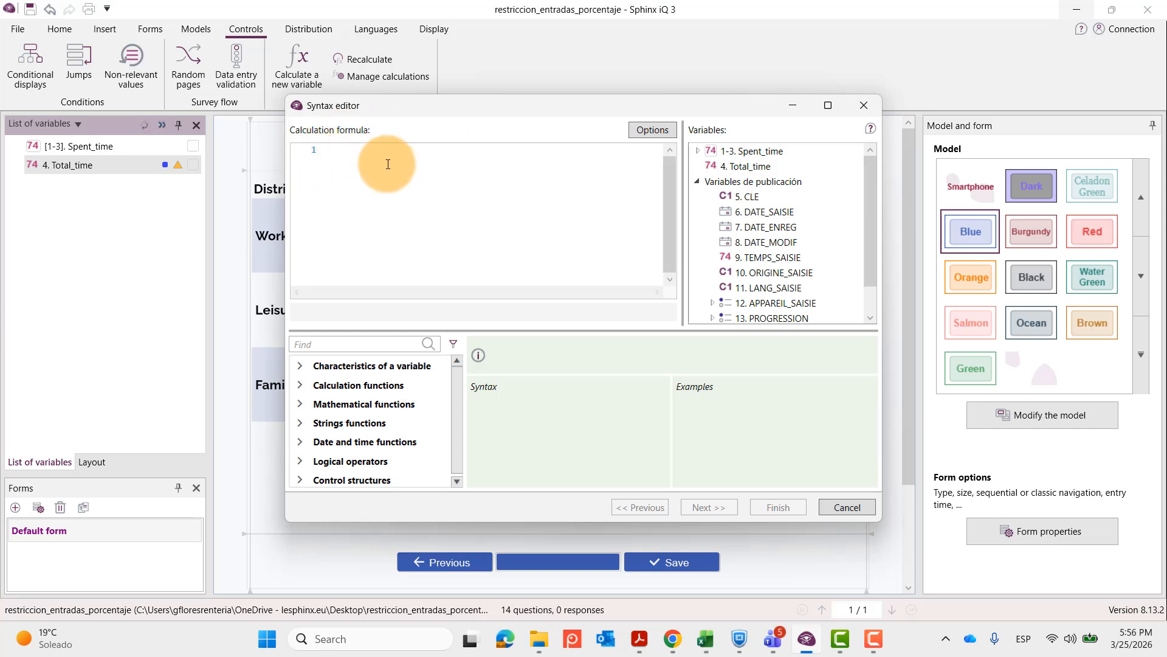
pyautogui.click(851, 508)
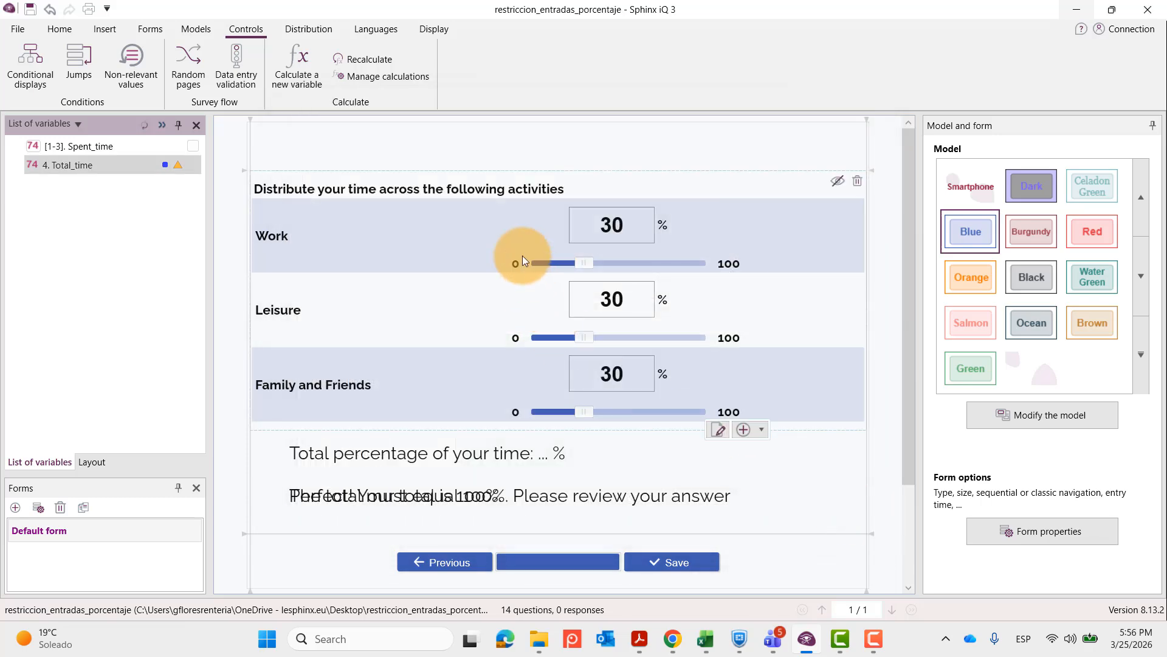
# - Review the calculation formula of the Total_time variable and close its definition
pyautogui.doubleClick(98, 167)
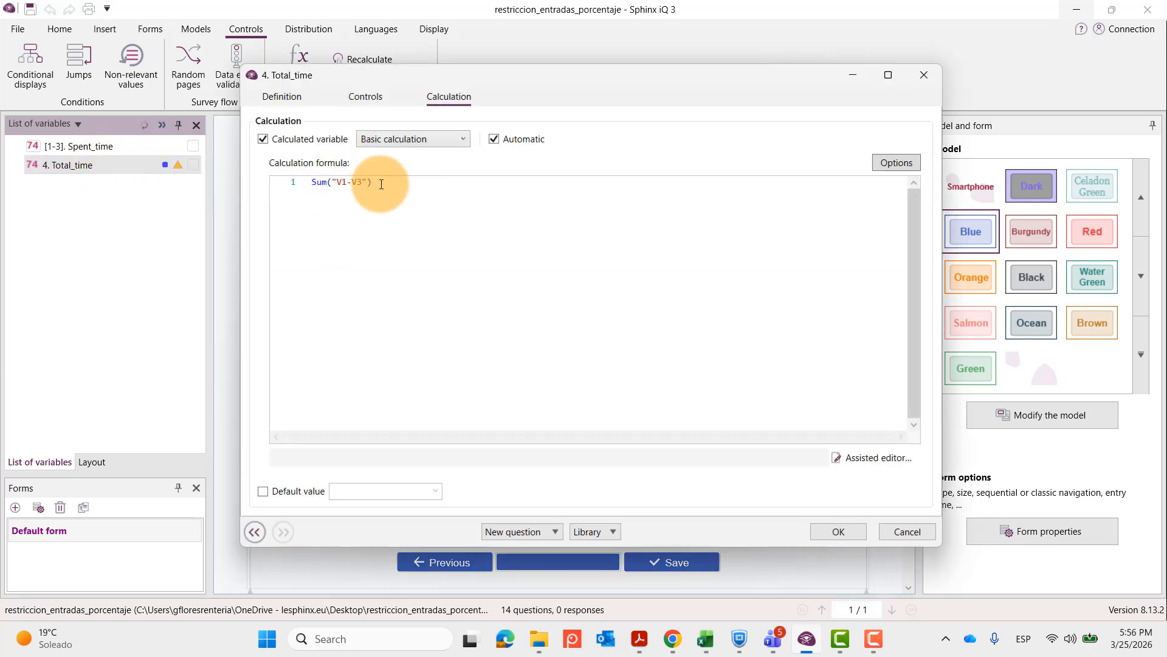
pyautogui.moveTo(373, 182); pyautogui.dragTo(274, 182)
pyautogui.click(336, 198)
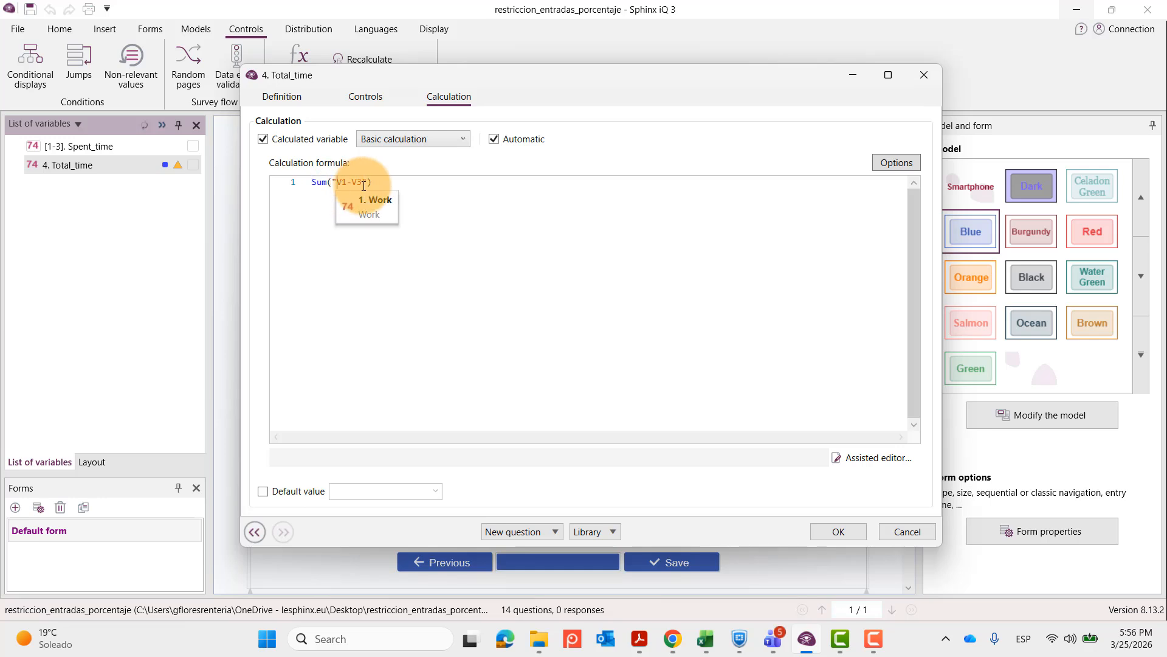
pyautogui.click(859, 534)
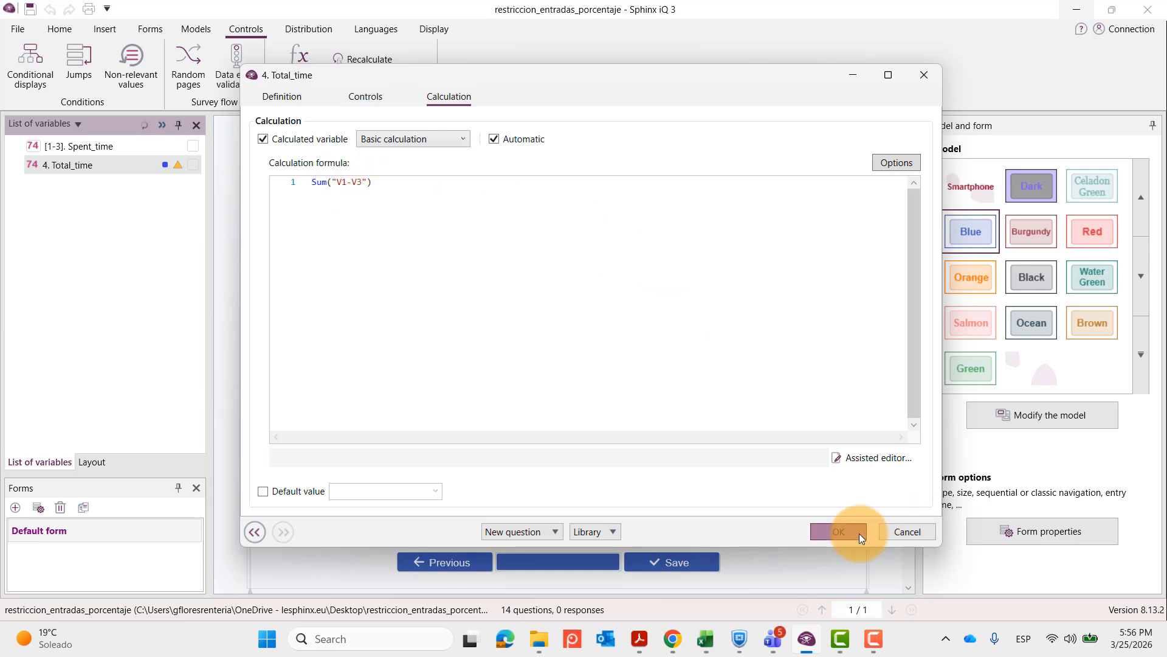
# - Examine the "Total percentage of your time" text field and the survey variables that can be inserted into it
pyautogui.moveTo(667, 439)
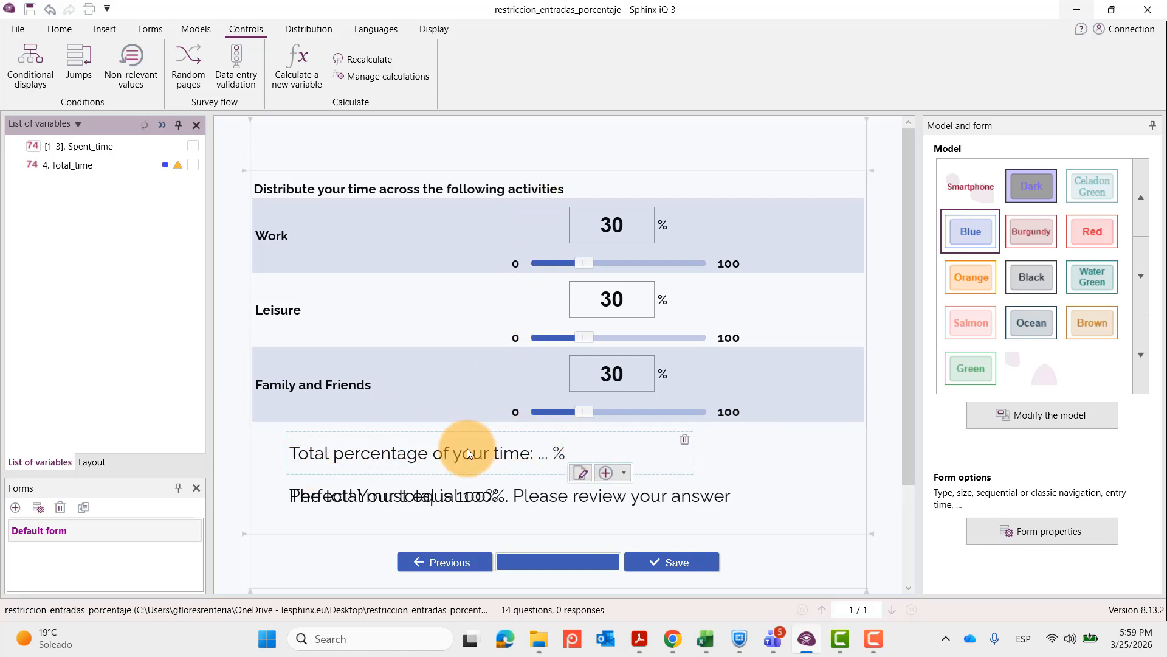
pyautogui.doubleClick(596, 449)
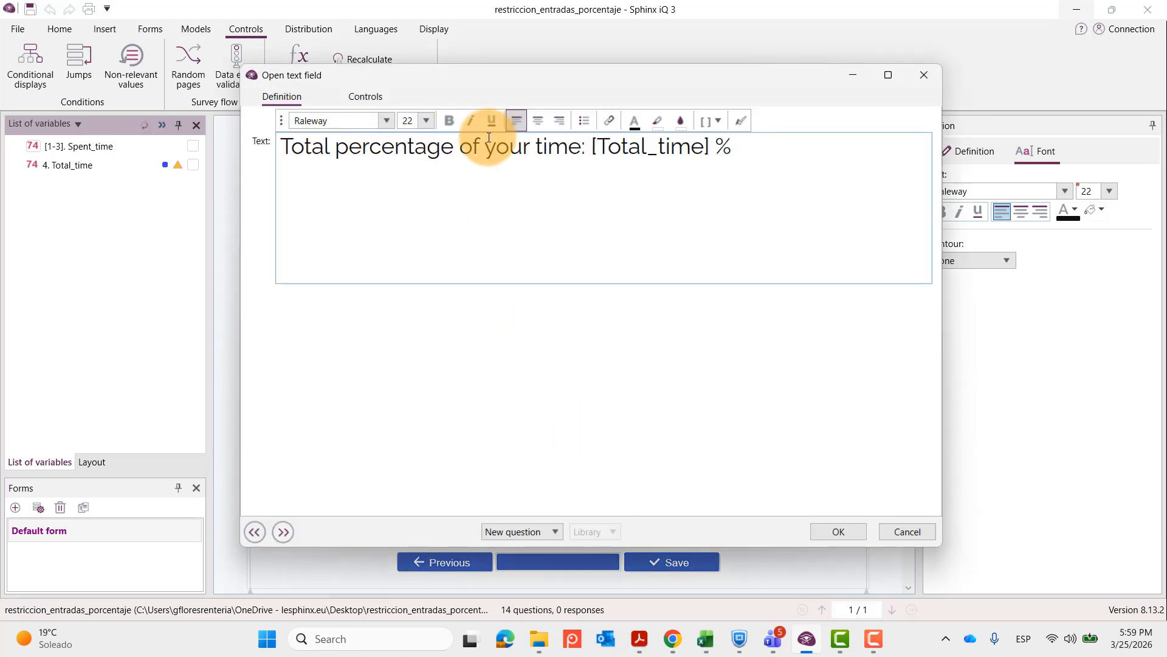
pyautogui.click(720, 123)
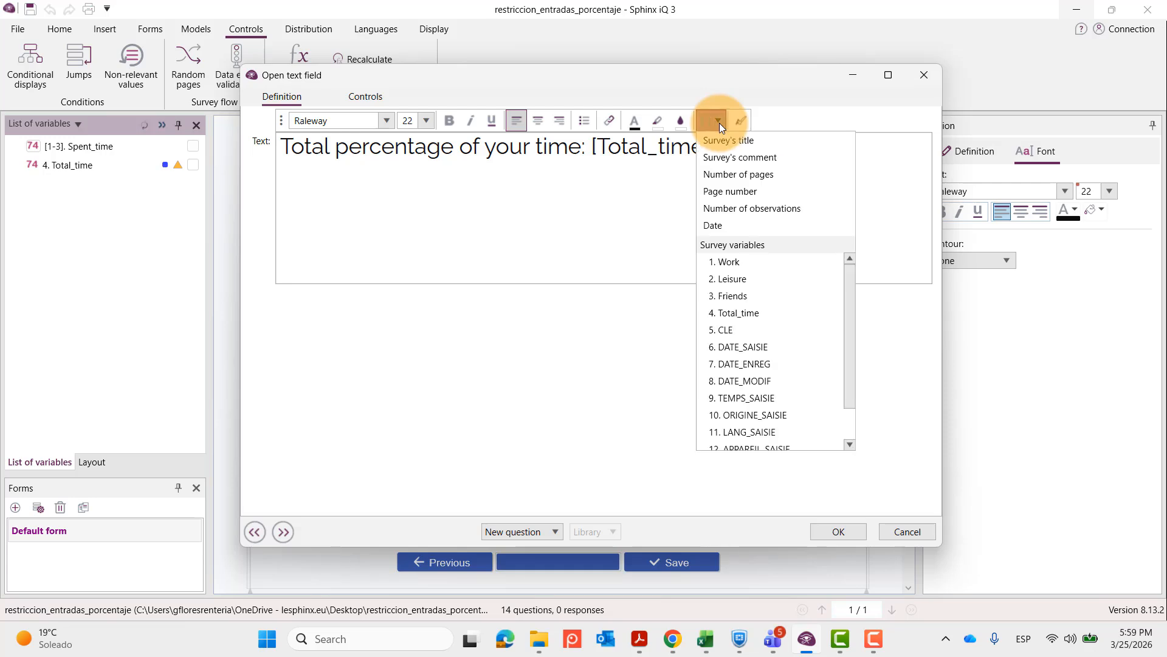
pyautogui.scroll(-1, 750, 345)
pyautogui.scroll(1, 757, 331)
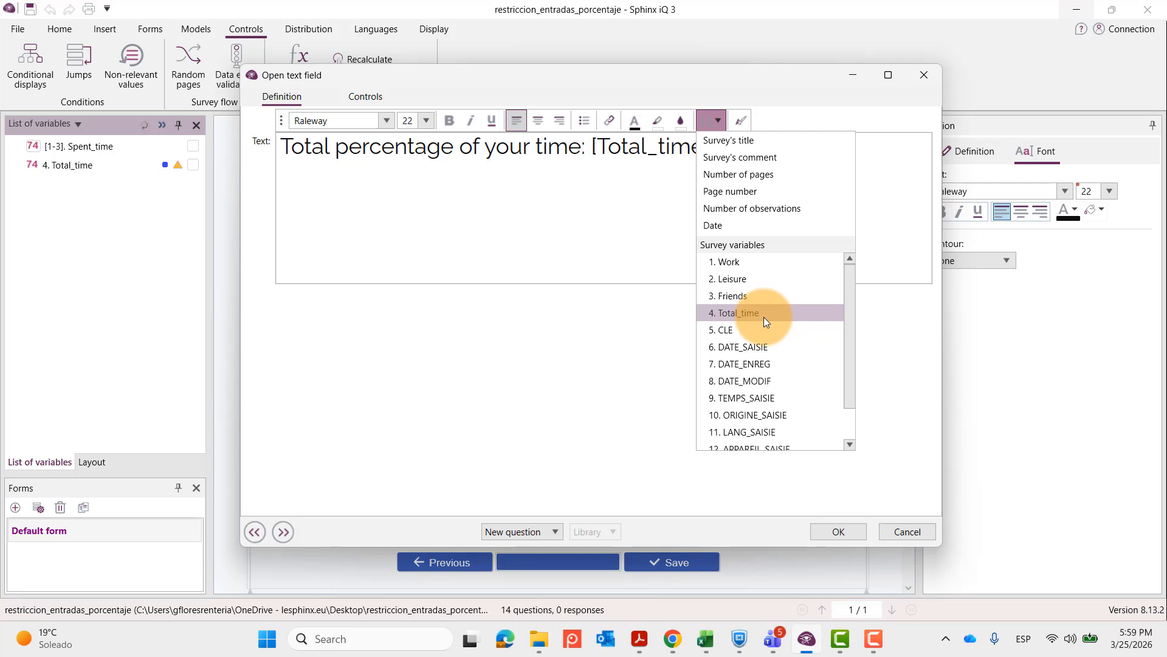
pyautogui.click(710, 314)
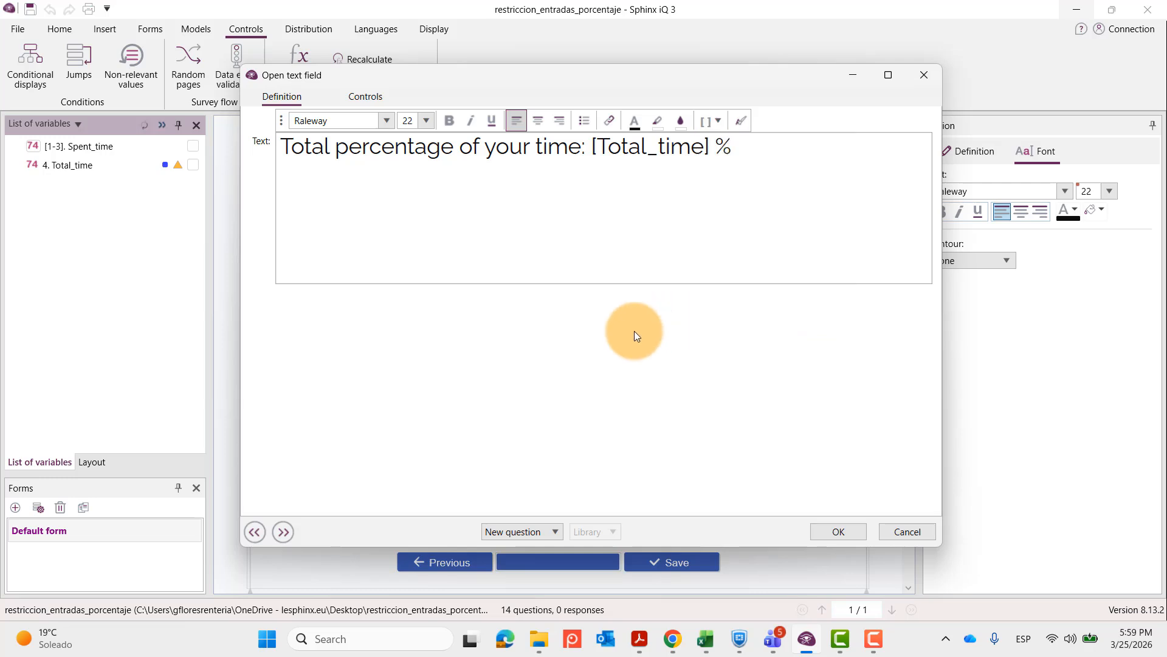
pyautogui.click(822, 527)
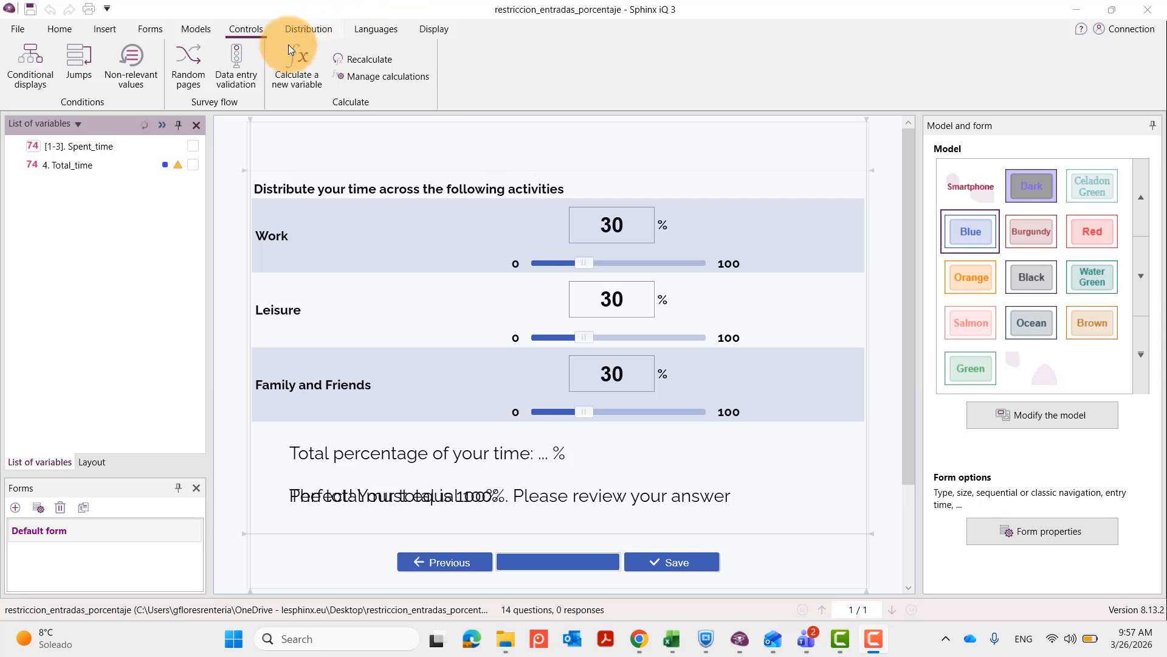
# - Review the form's data entry validation condition on Total_time, including its criteria and display message
pyautogui.click(253, 83)
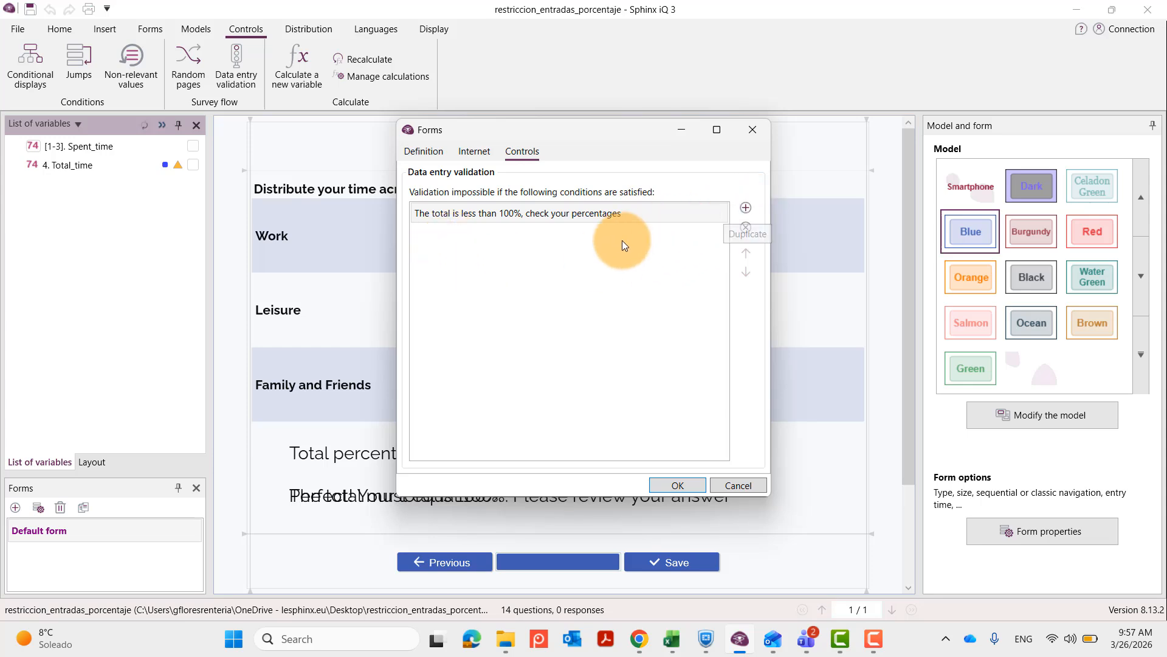
pyautogui.moveTo(632, 210)
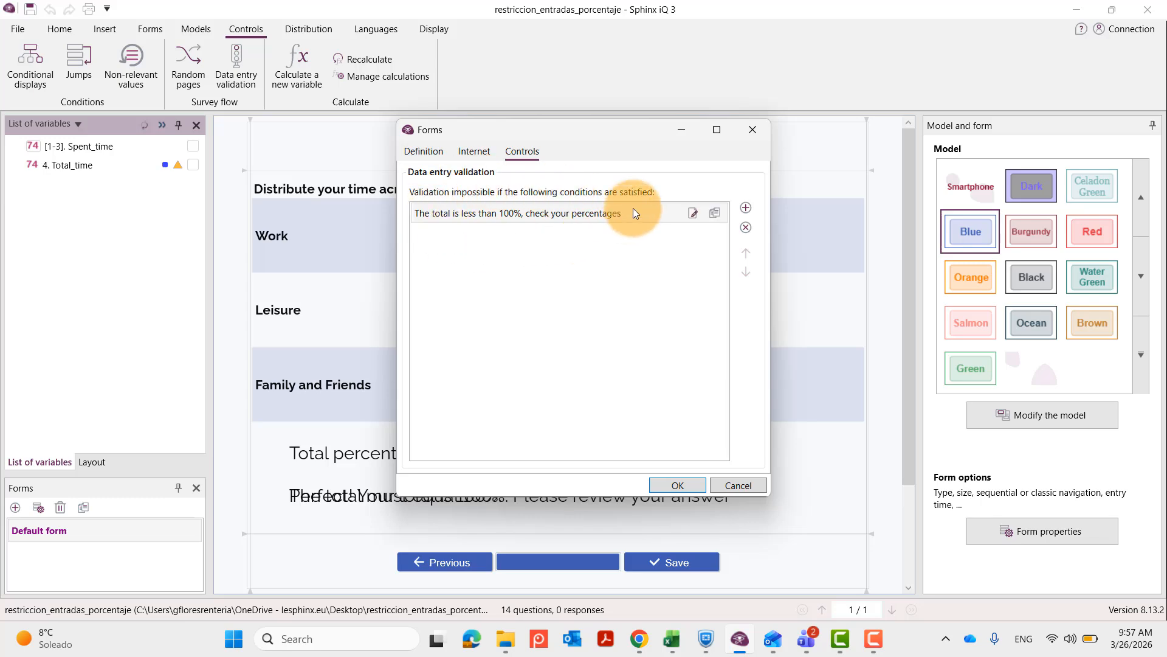
pyautogui.click(695, 215)
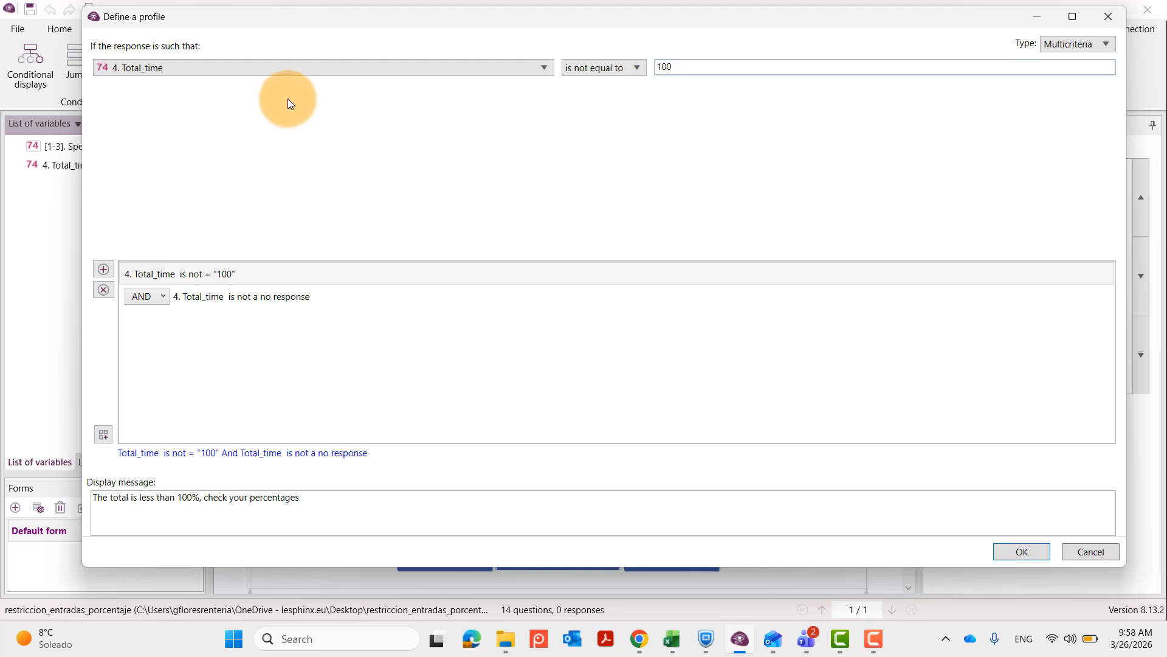
pyautogui.click(278, 64)
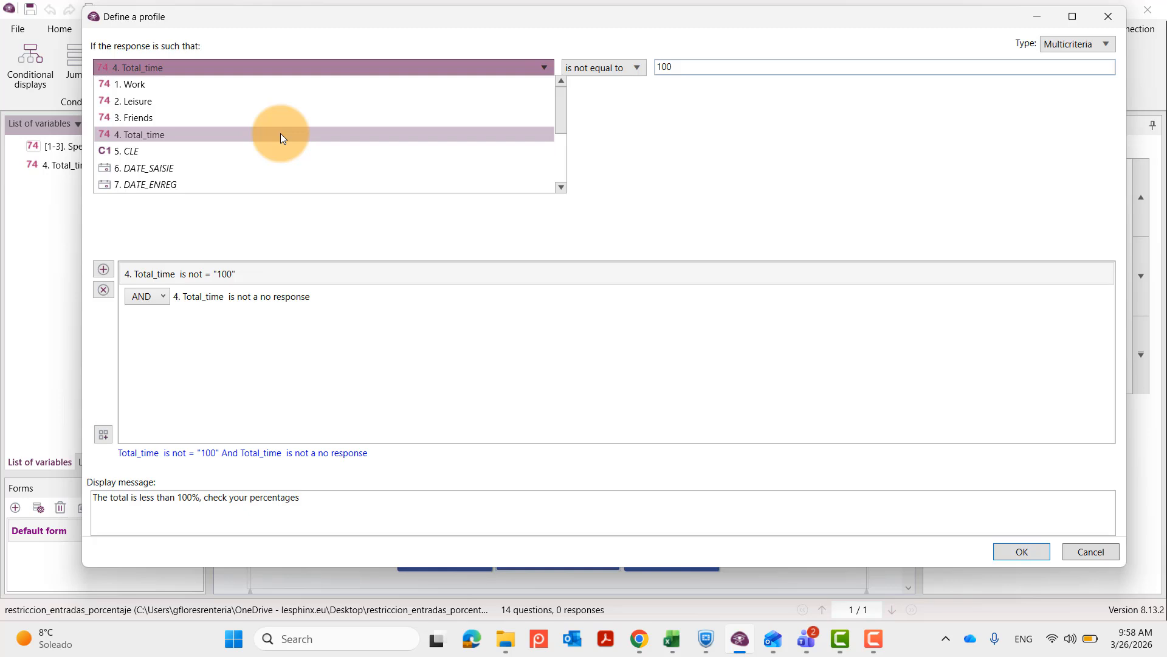
pyautogui.click(708, 148)
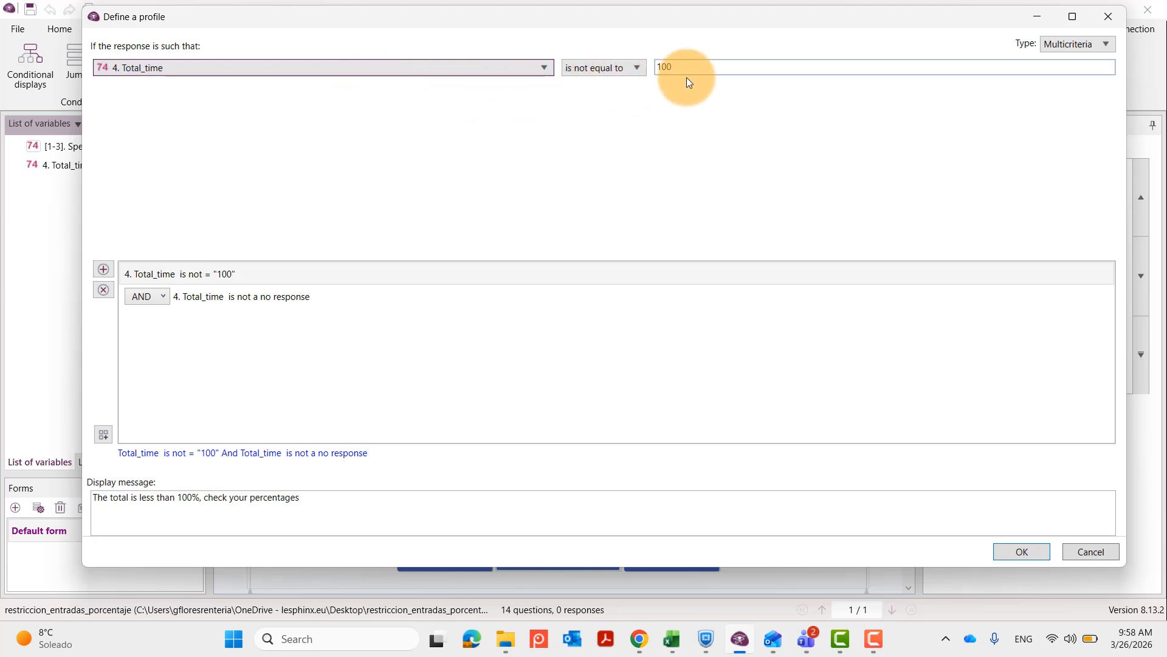
pyautogui.click(190, 297)
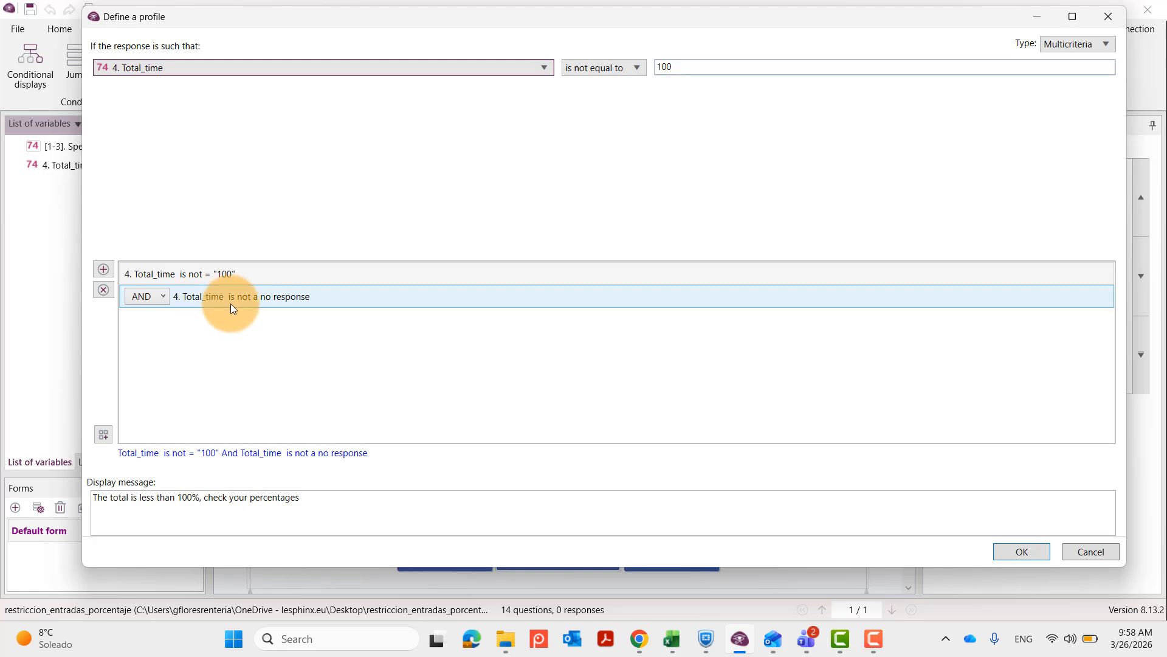
pyautogui.click(324, 315)
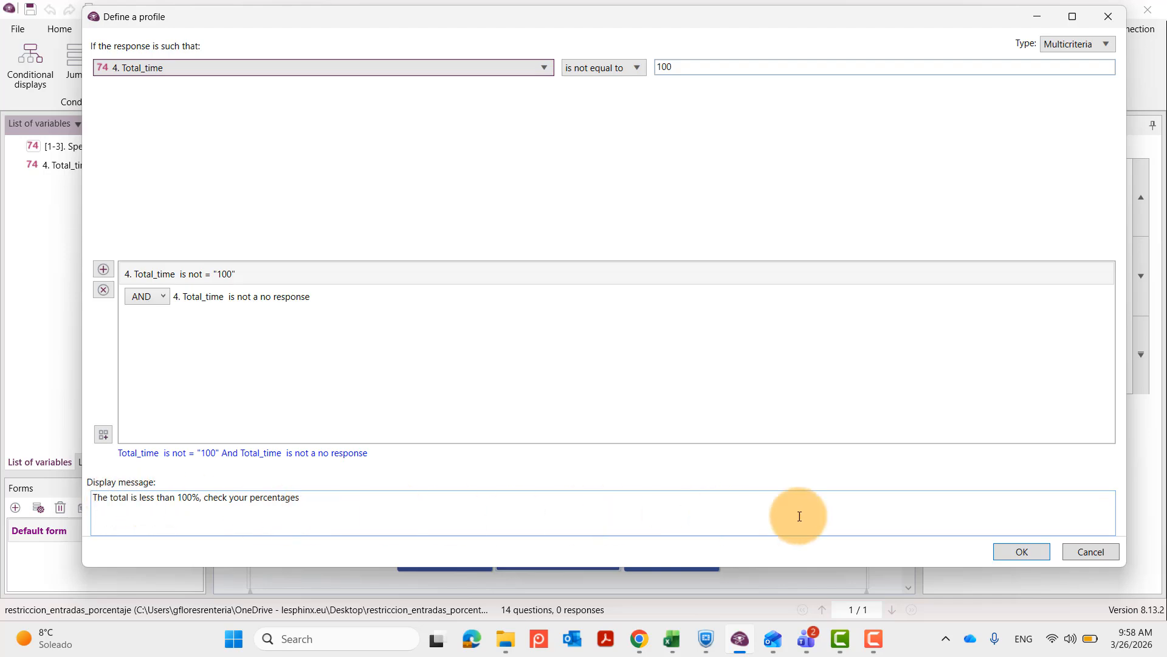
pyautogui.click(1012, 549)
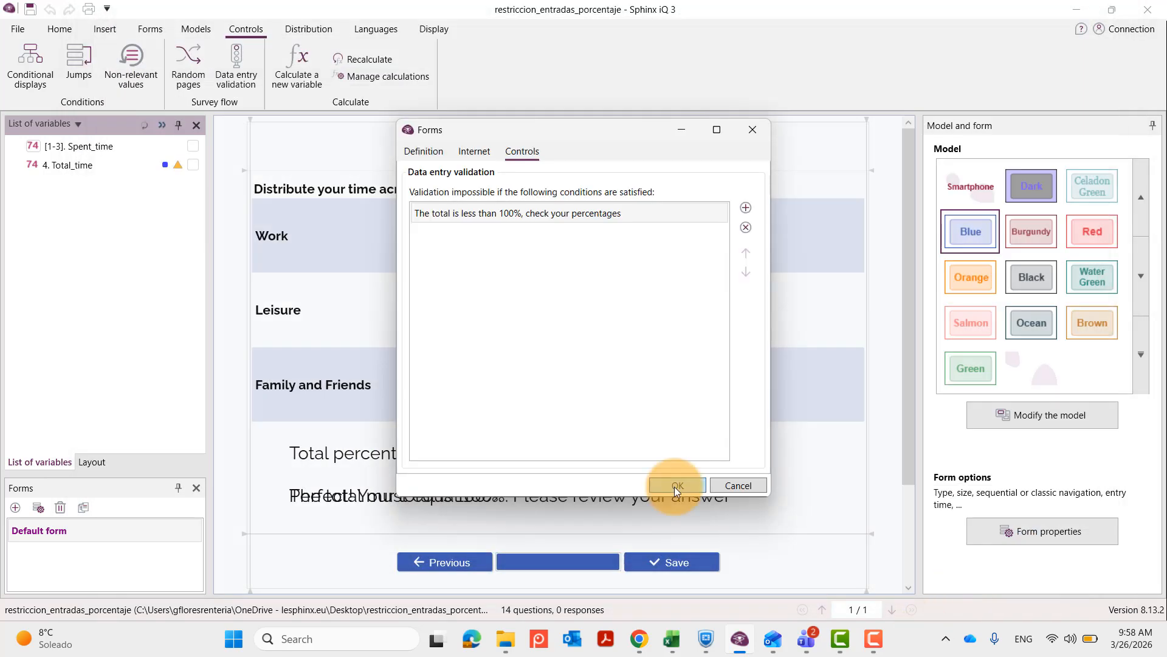
pyautogui.click(675, 485)
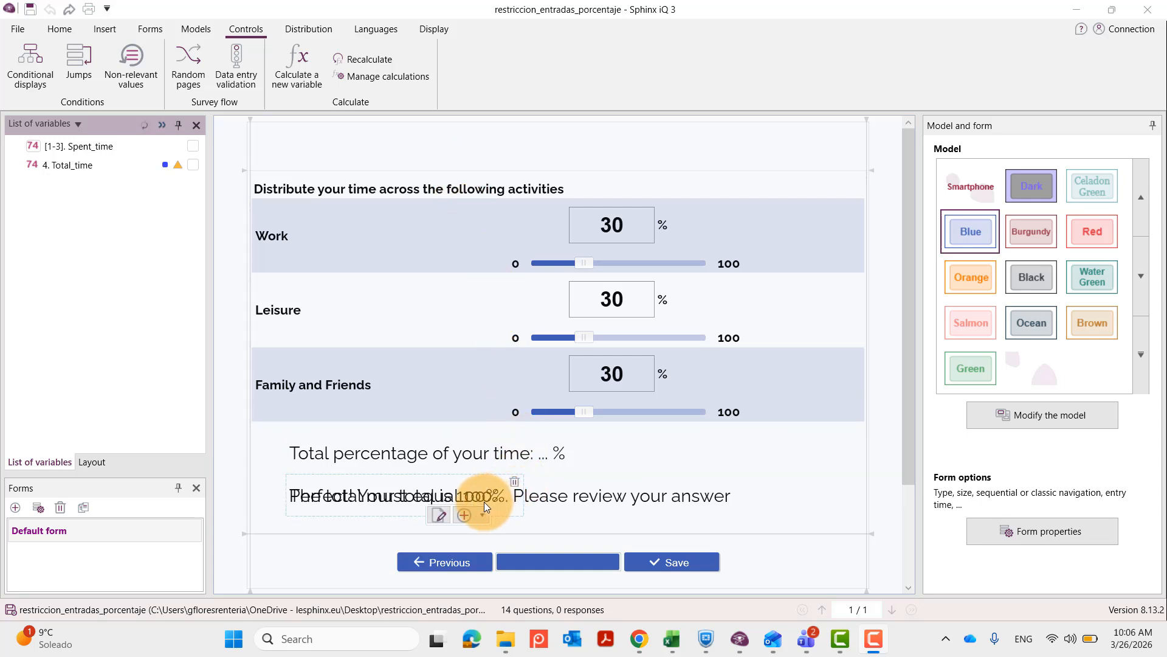
# - Separate the overlapping "Perfect! Your total is 100%." text from the review message and move it back over that message
pyautogui.moveTo(483, 502); pyautogui.dragTo(480, 484)
pyautogui.click(381, 506)
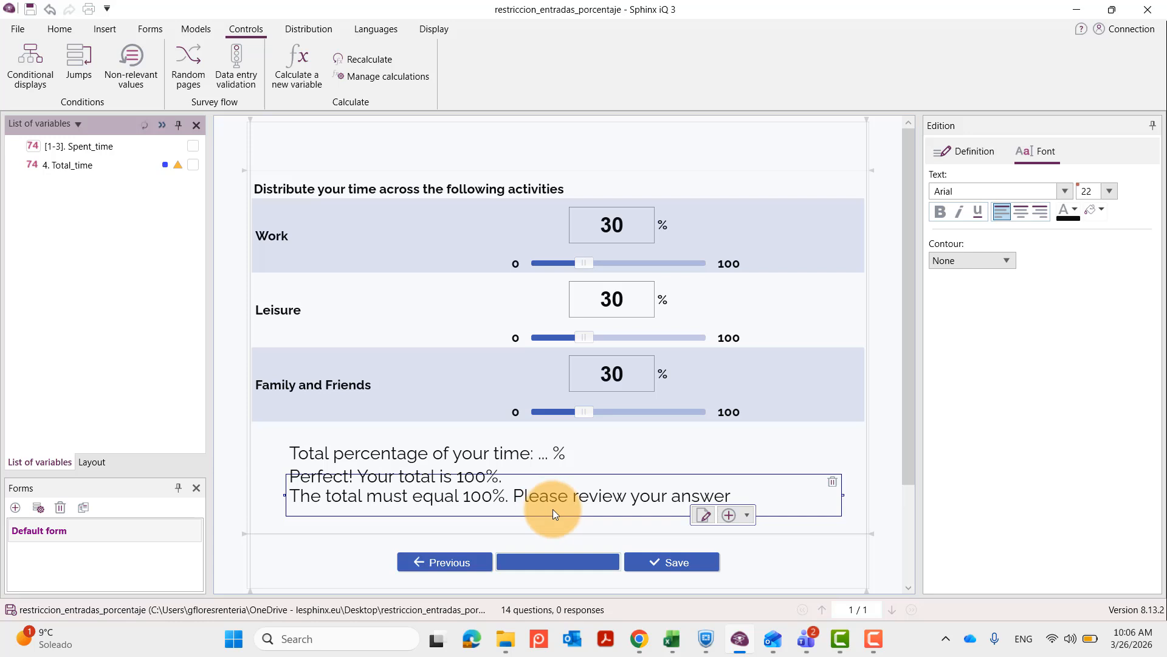
pyautogui.click(358, 468)
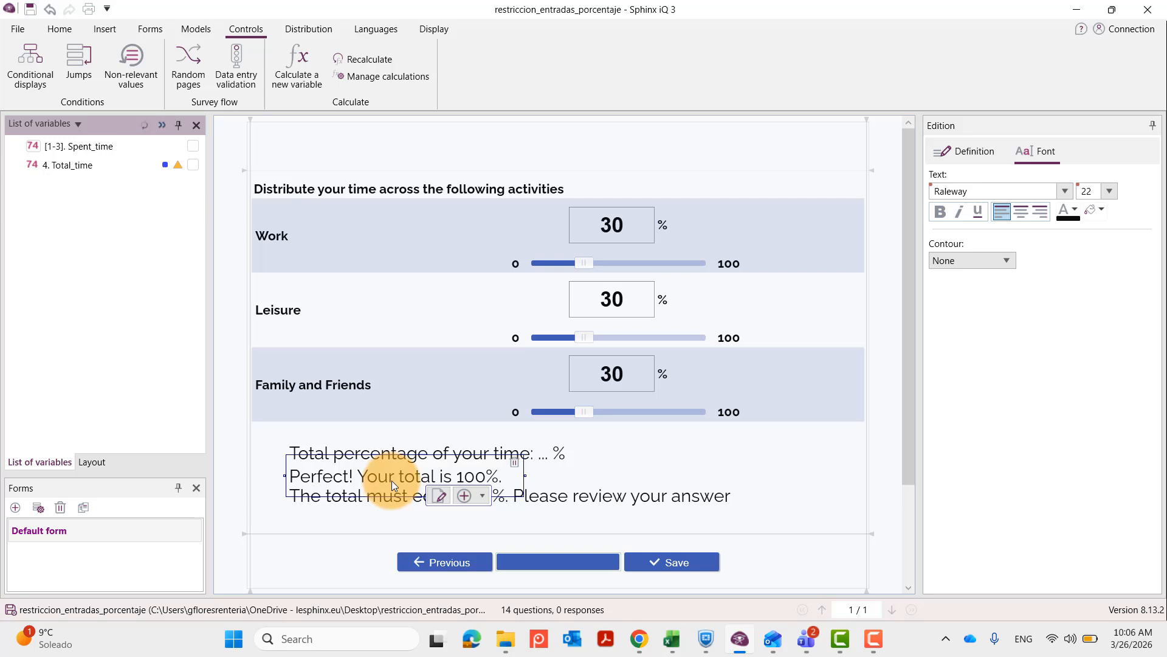
pyautogui.moveTo(391, 480); pyautogui.dragTo(391, 500)
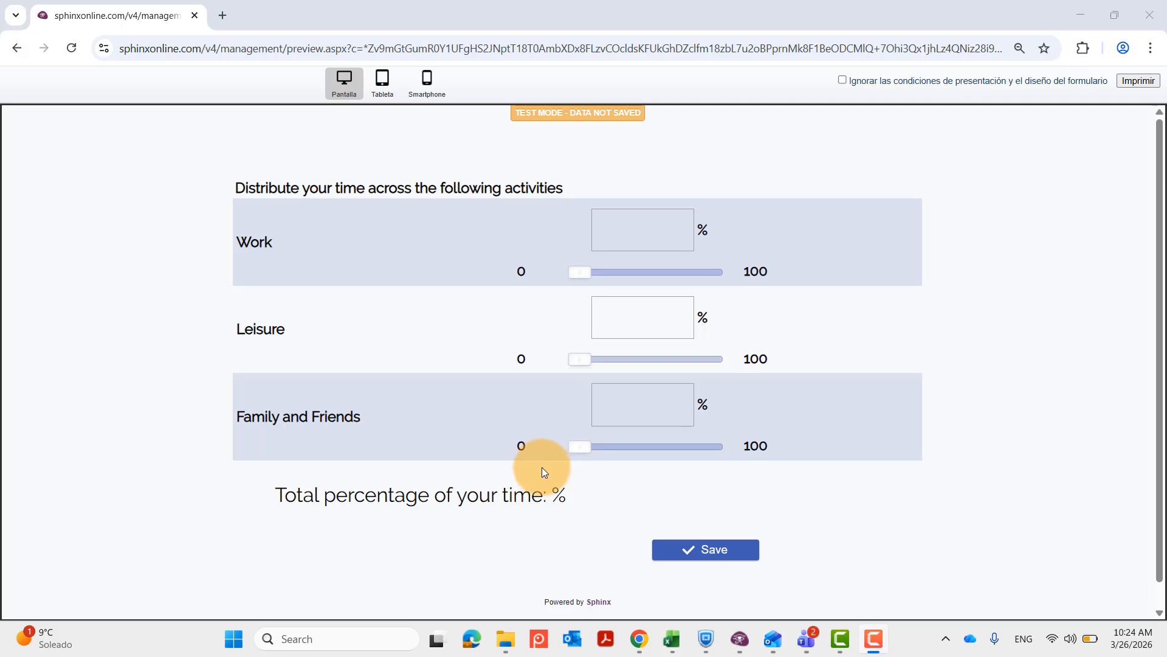
# - In the browser survey preview, enter 30 for Work, 30 for Leisure and 30 for Family and Friends, and save the answers
pyautogui.click(650, 228)
pyautogui.write('30')
pyautogui.click(656, 298)
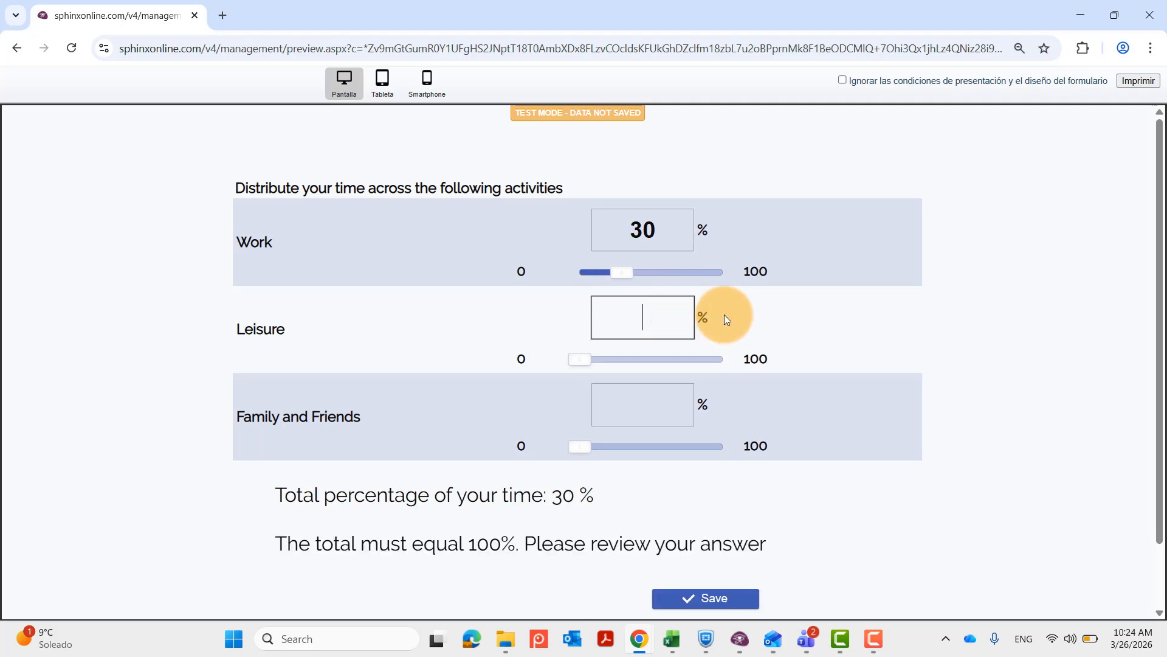
pyautogui.write('30')
pyautogui.click(650, 383)
pyautogui.write('30')
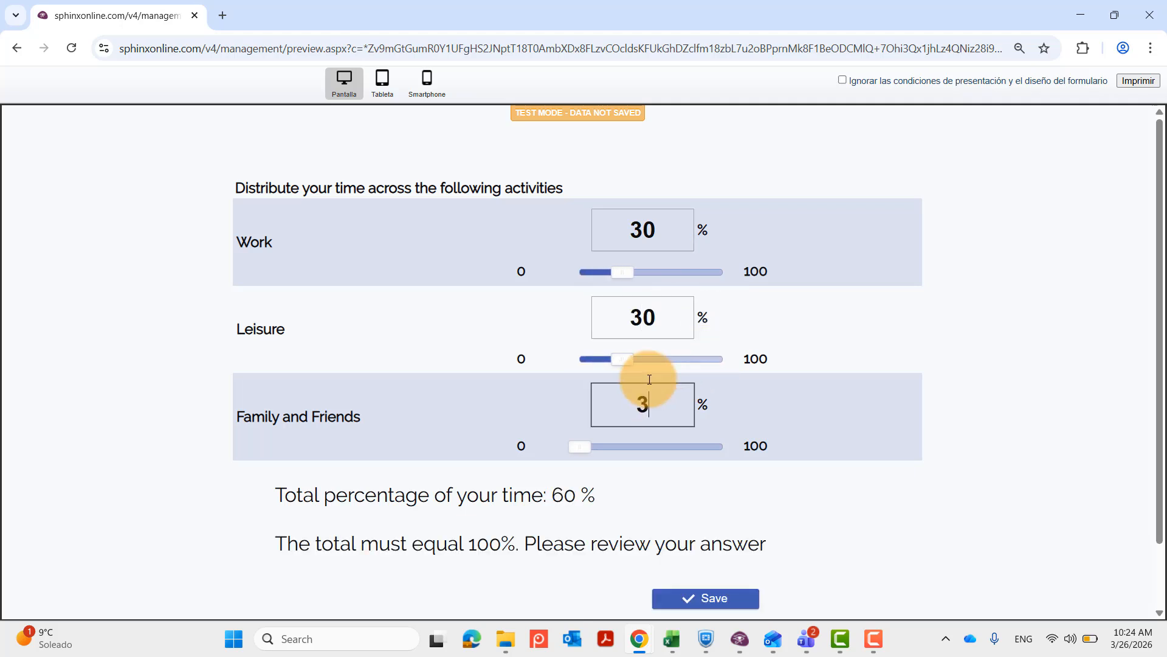
pyautogui.click(709, 591)
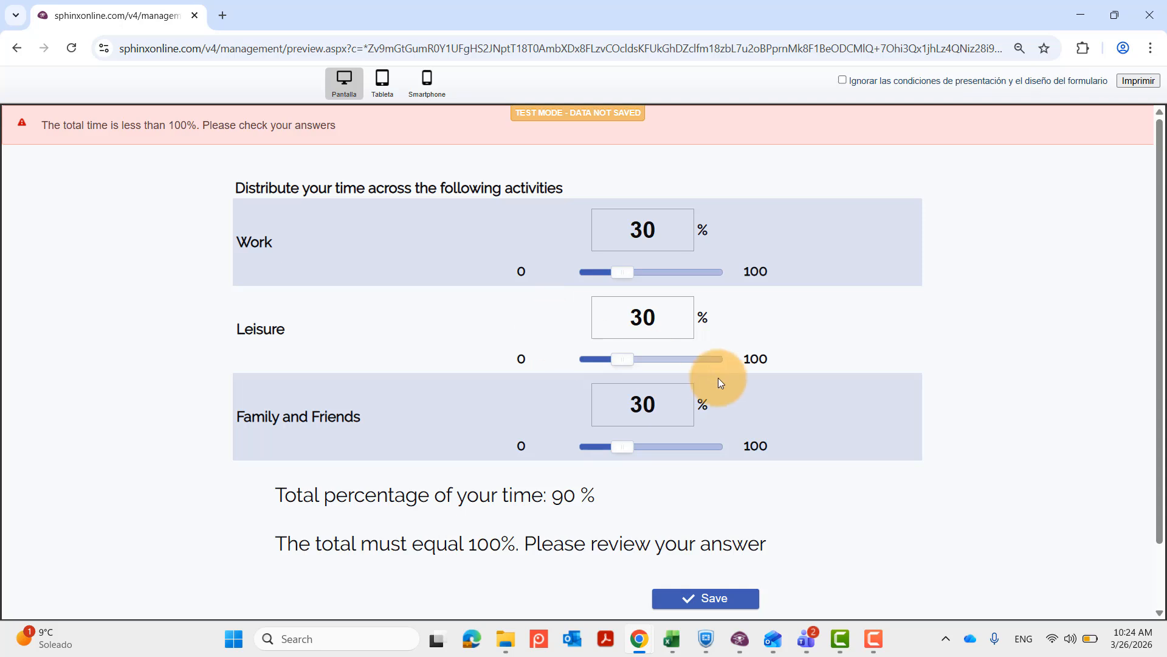
# - Set Family and Friends to 40 and save the answers
pyautogui.moveTo(667, 403); pyautogui.dragTo(578, 409)
pyautogui.write('40')
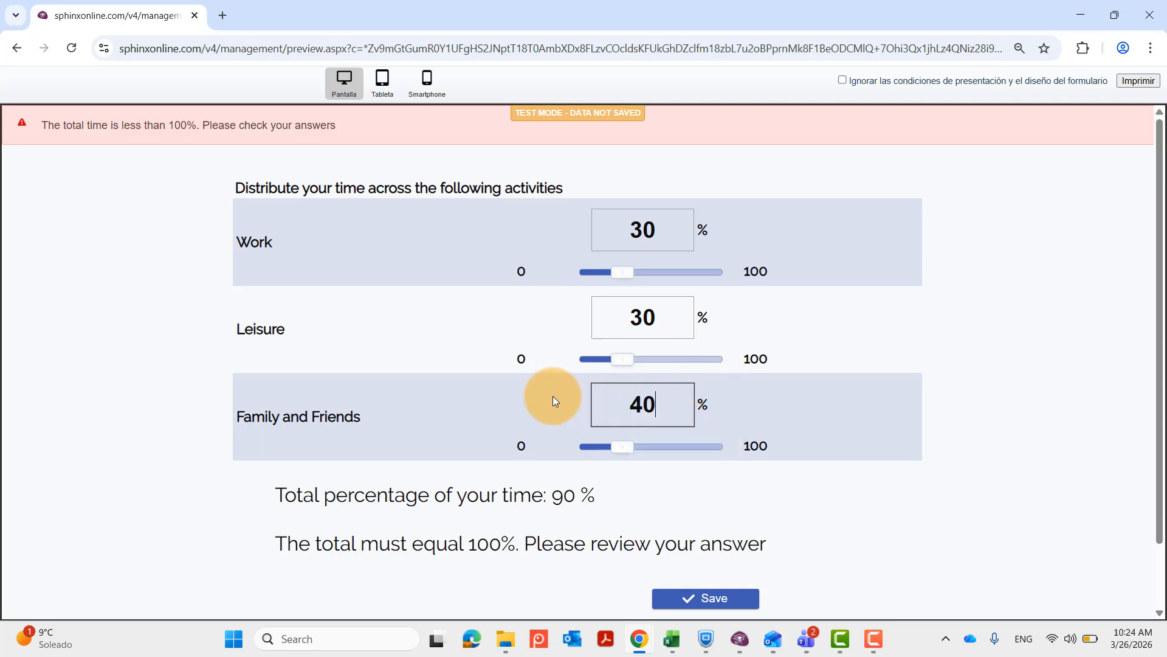
pyautogui.click(695, 599)
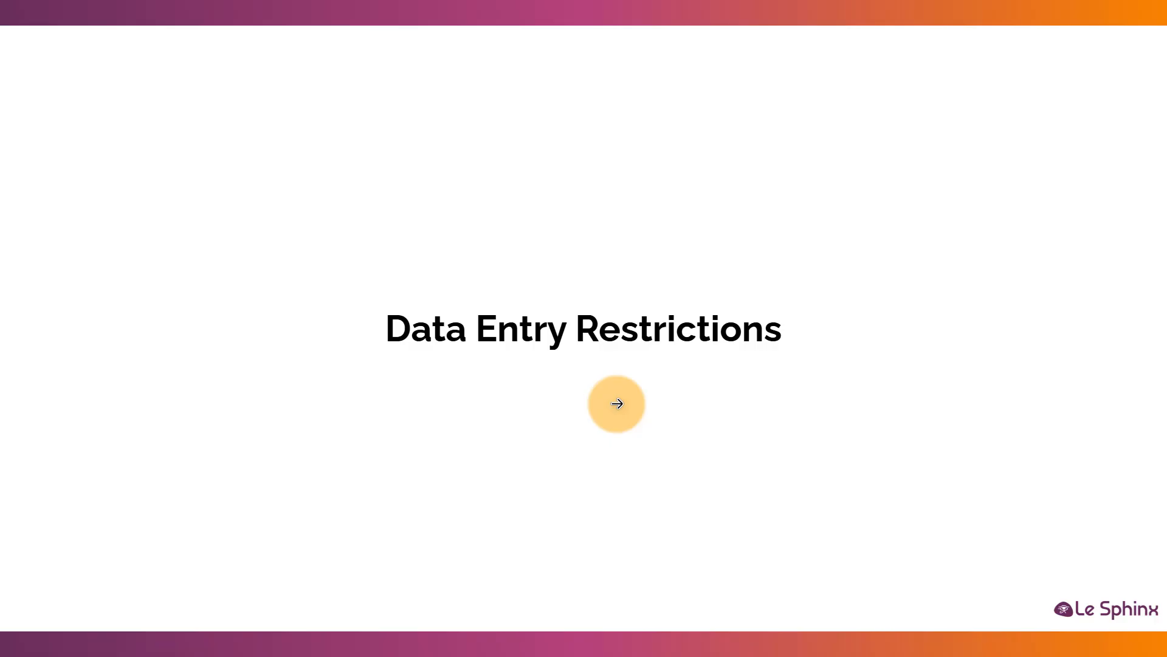